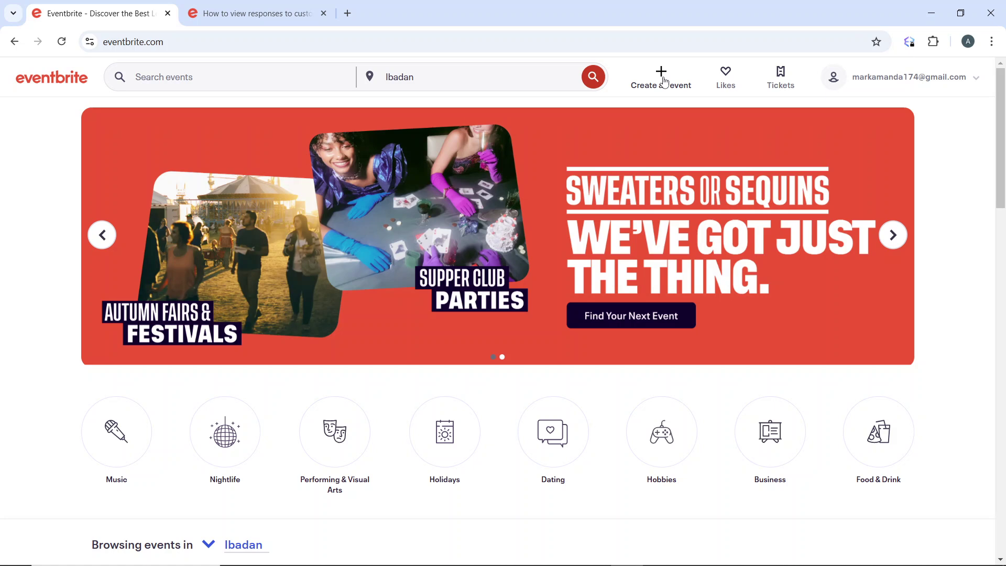
# Choose 'Start from scratch' to build the new event without AI.
pyautogui.click(662, 77)
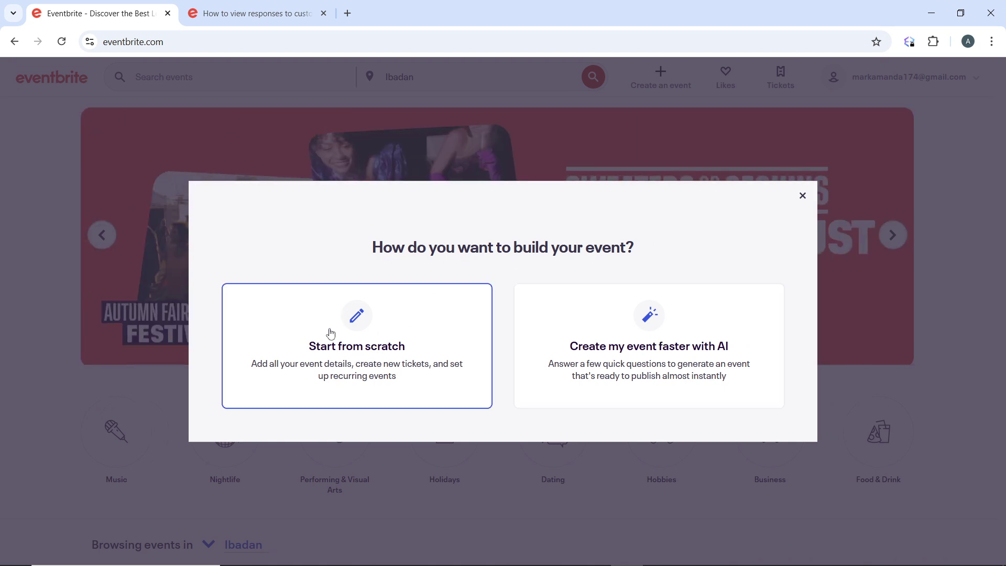
# Load the blank draft event page with empty title, date, time and location sections.
pyautogui.click(359, 332)
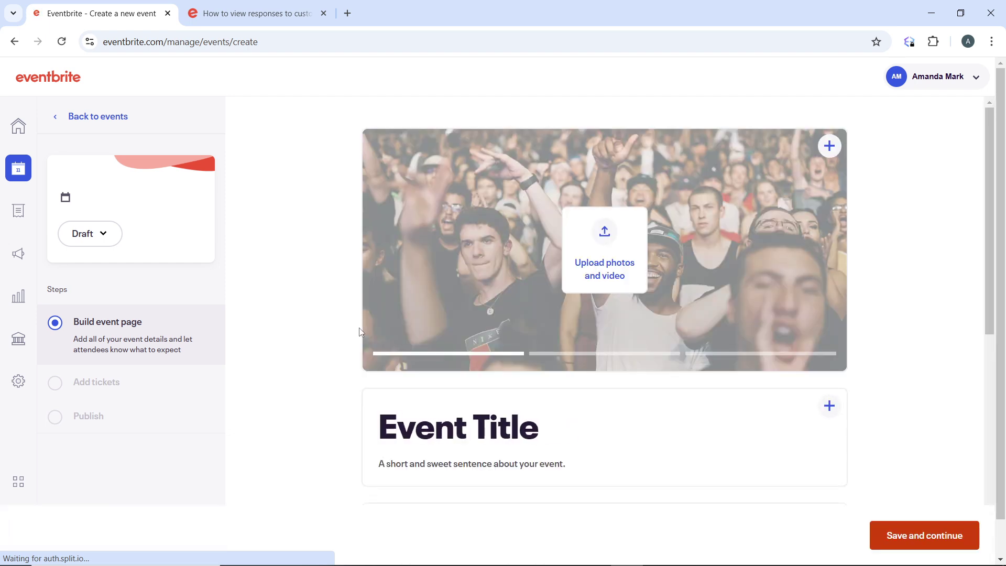
pyautogui.scroll(-2, 529, 352)
pyautogui.scroll(-2, 538, 359)
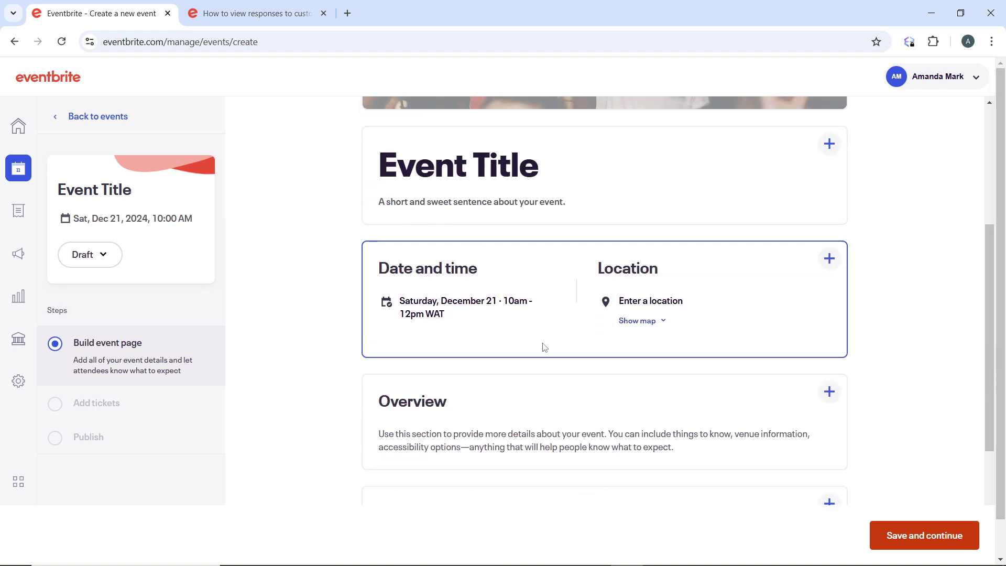
pyautogui.scroll(-2, 557, 374)
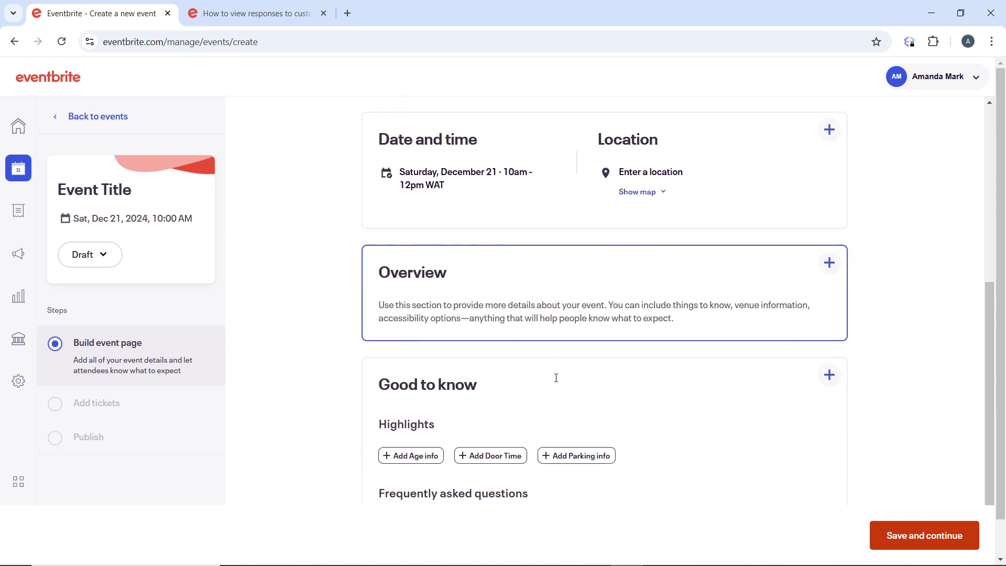
pyautogui.scroll(1, 553, 366)
pyautogui.scroll(3, 543, 369)
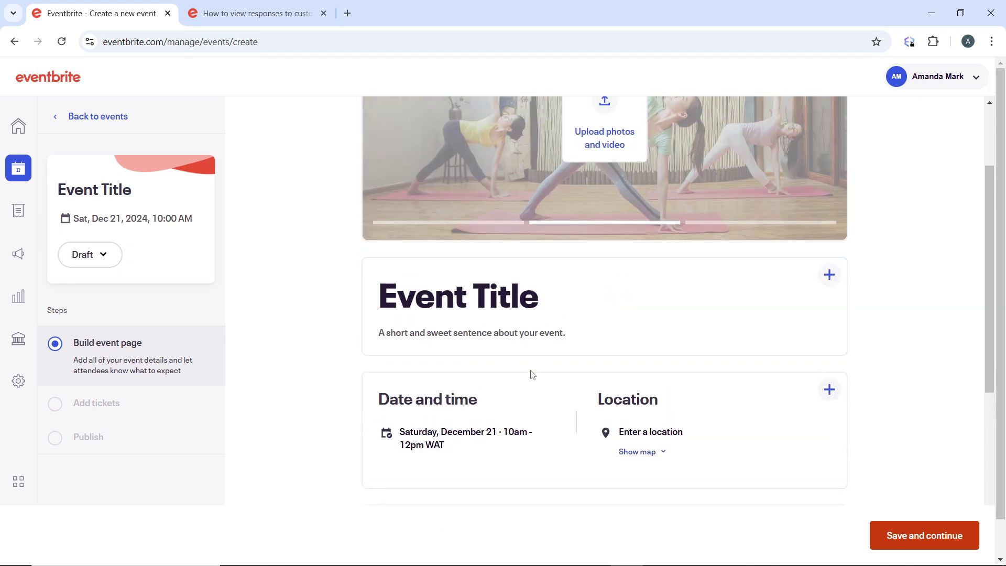
pyautogui.scroll(-2, 494, 391)
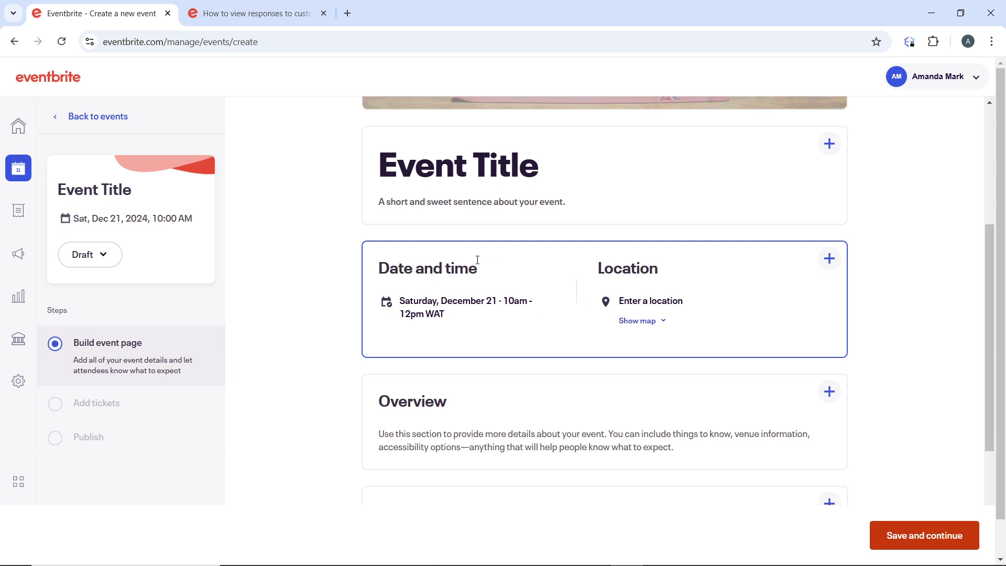
# Expand the Date and location editor showing a single event on 12/21/2024, 10:00 AM–12:00 PM.
pyautogui.click(819, 246)
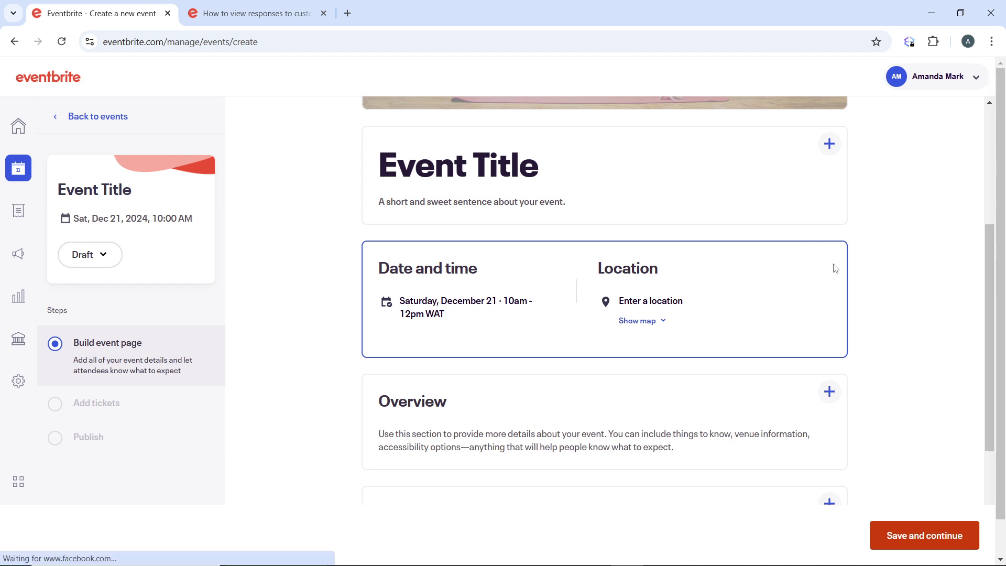
pyautogui.scroll(-5, 472, 169)
pyautogui.scroll(3, 516, 184)
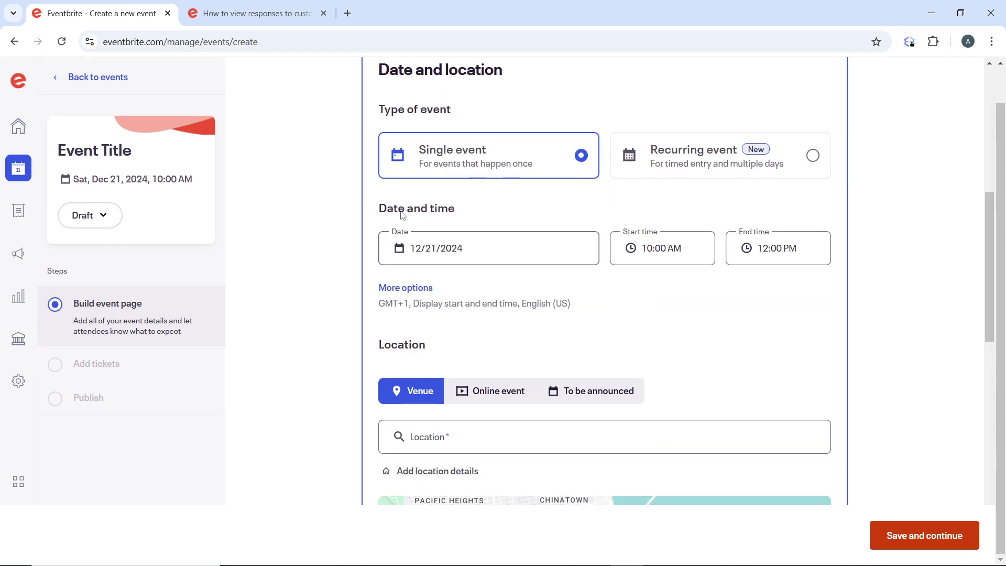
pyautogui.scroll(1, 413, 234)
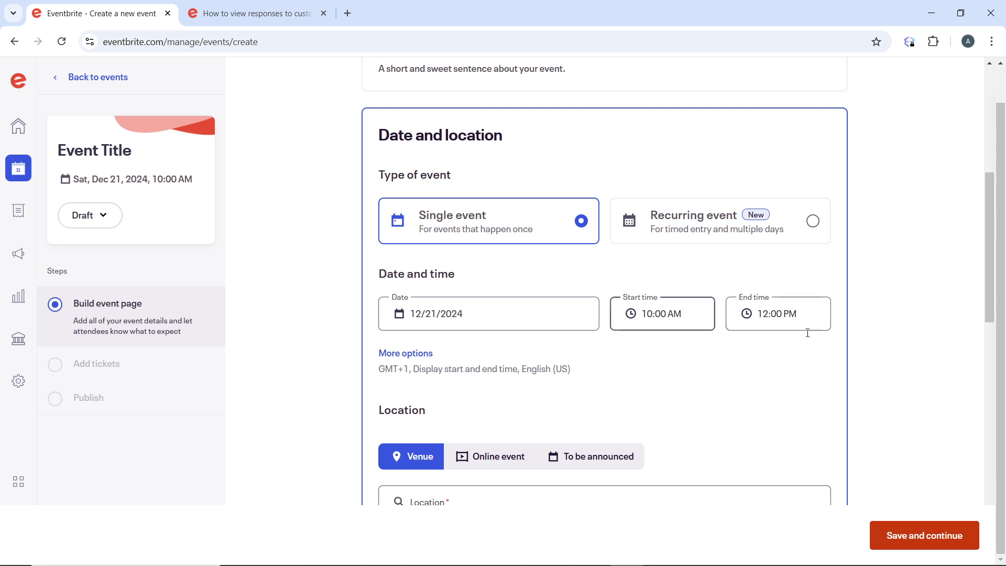
pyautogui.scroll(-1, 512, 319)
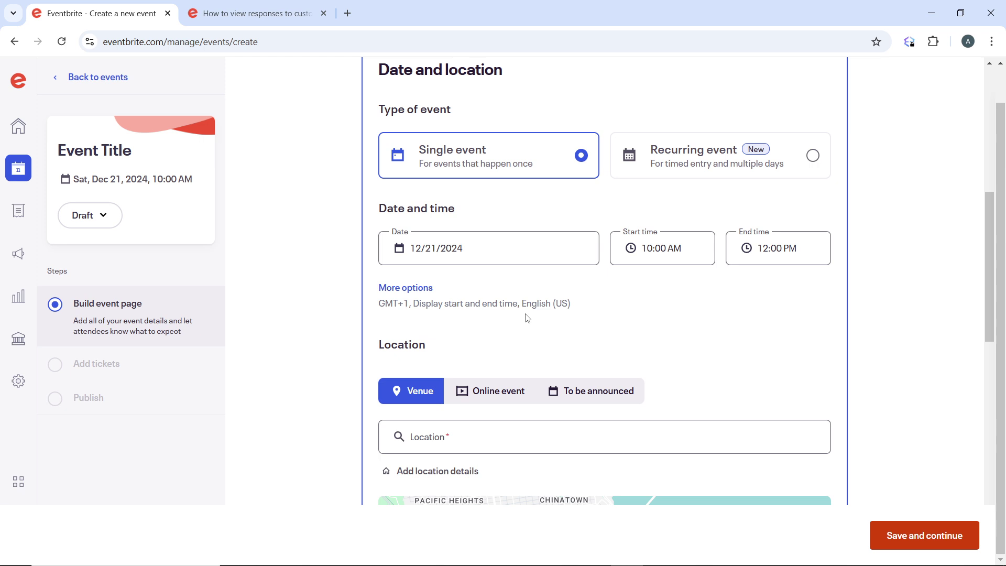
pyautogui.scroll(1, 663, 289)
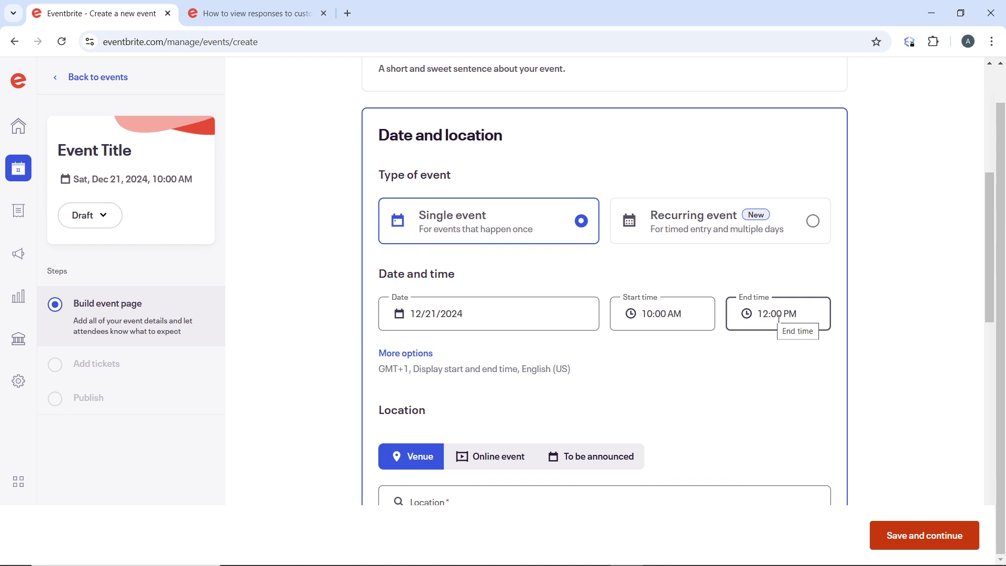
pyautogui.scroll(-3, 787, 322)
pyautogui.scroll(2, 767, 330)
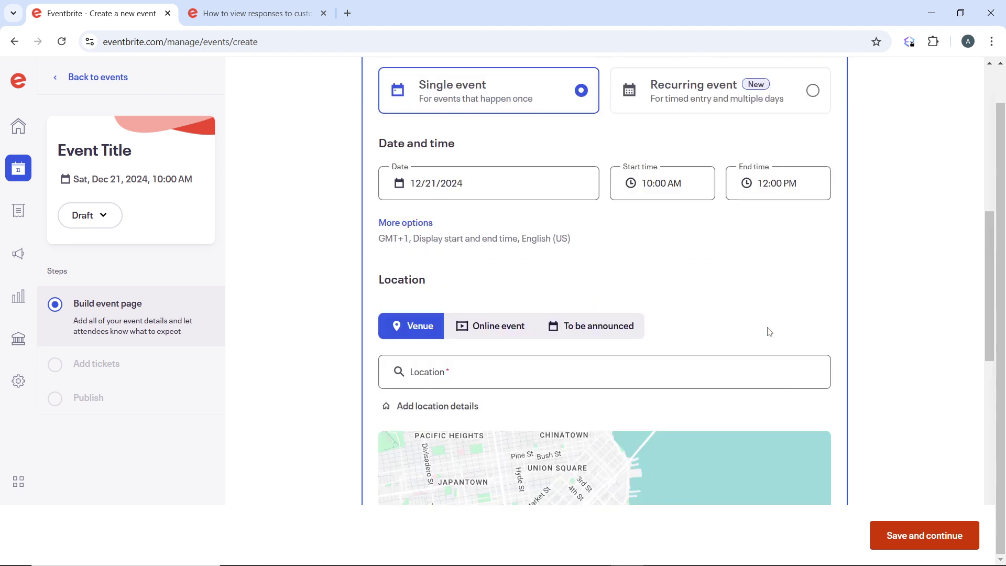
pyautogui.scroll(1, 747, 314)
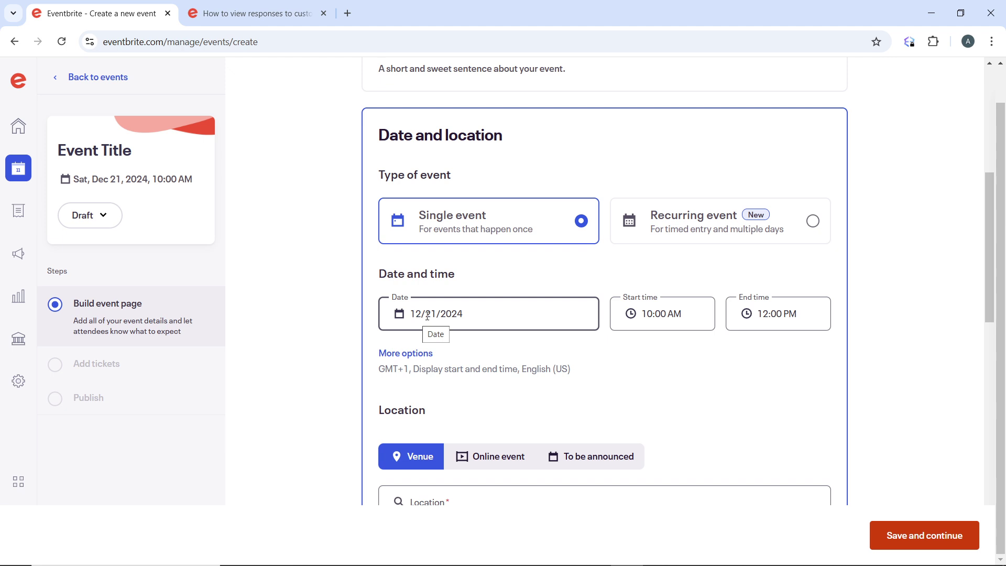
pyautogui.click(656, 315)
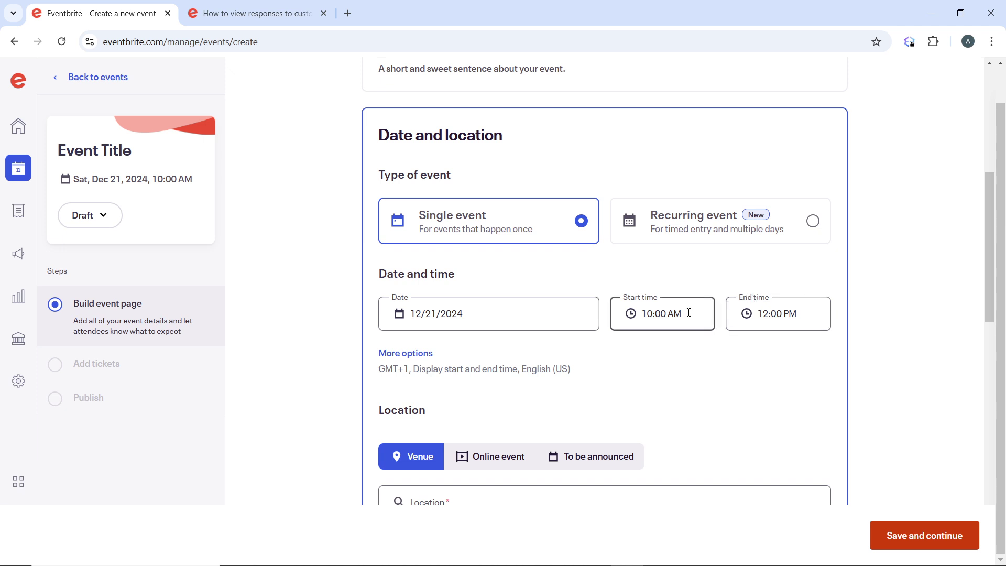
pyautogui.scroll(-2, 904, 407)
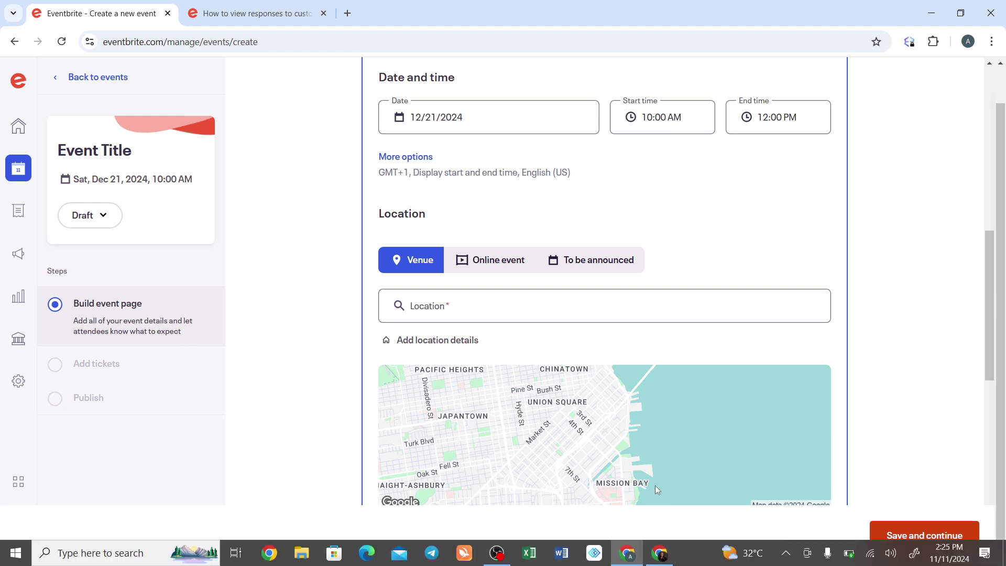
pyautogui.scroll(-1, 511, 527)
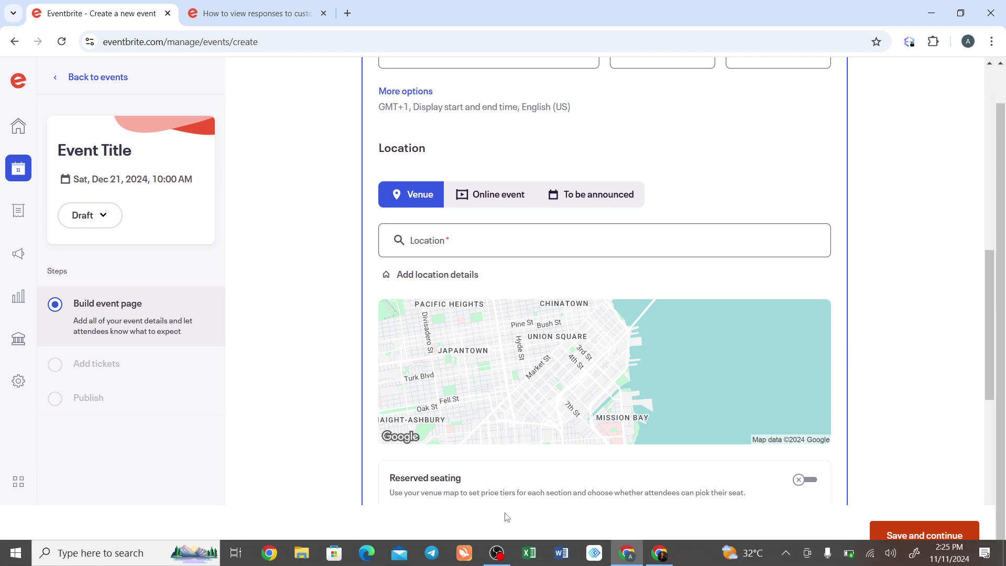